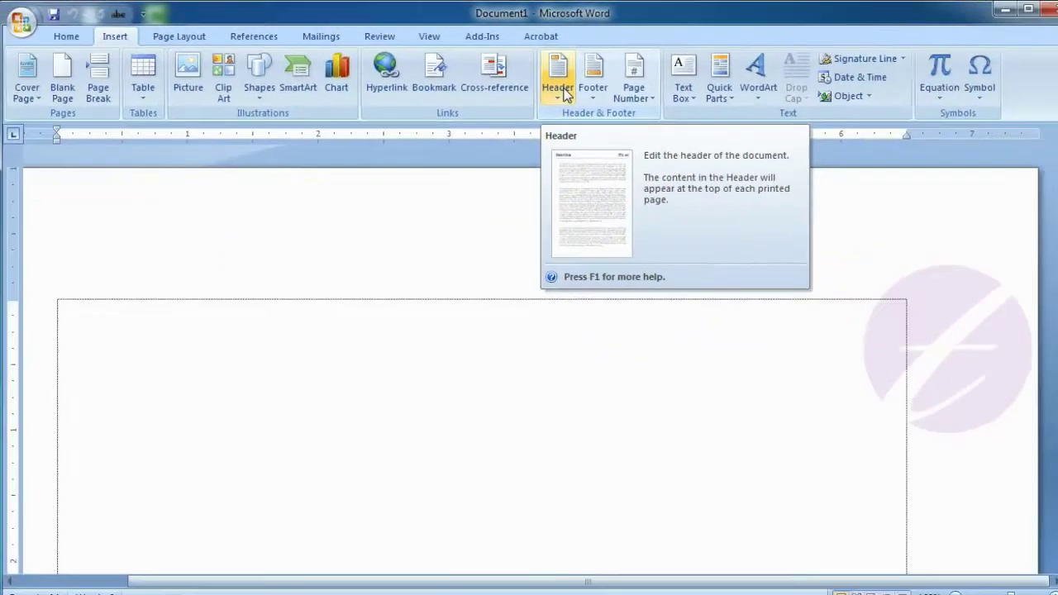
- Insert the Blank built-in header with its [Type text] placeholder
click(549, 86)
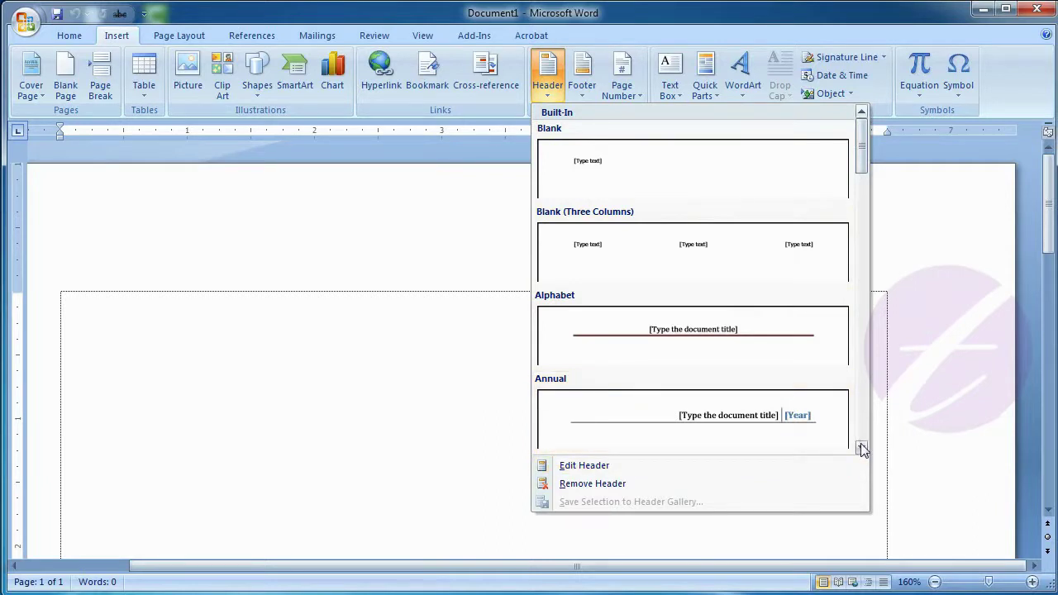
click(697, 180)
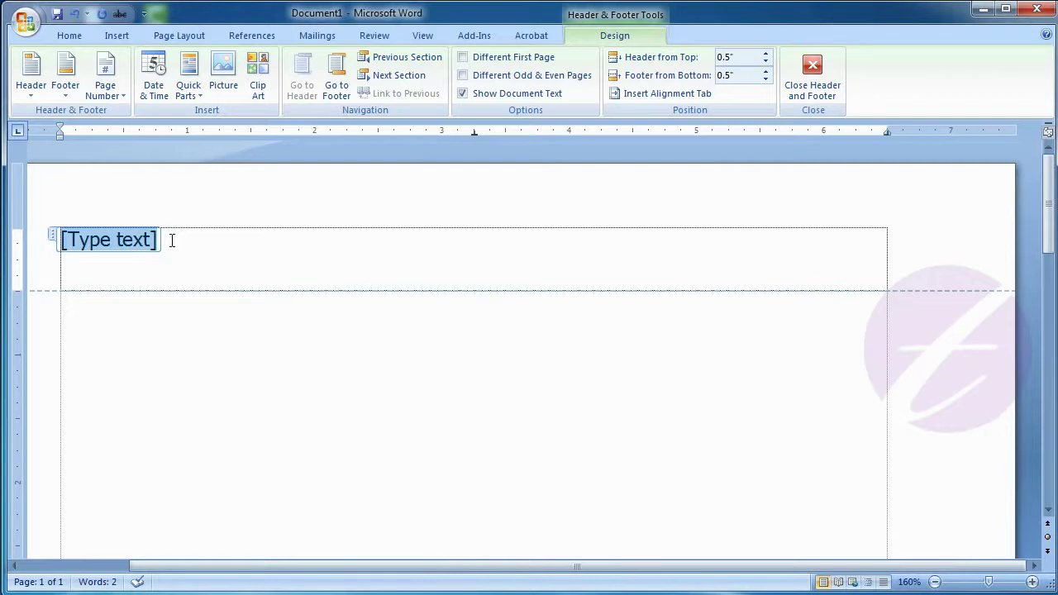
- Replace the header placeholder with 'File name' and close header editing
text(File name)
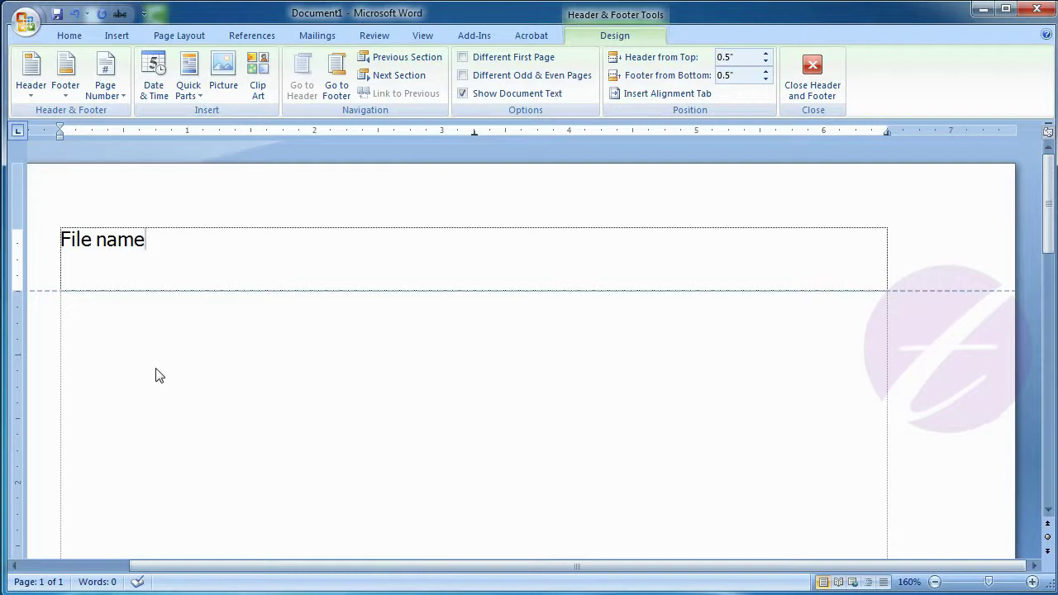
click(812, 90)
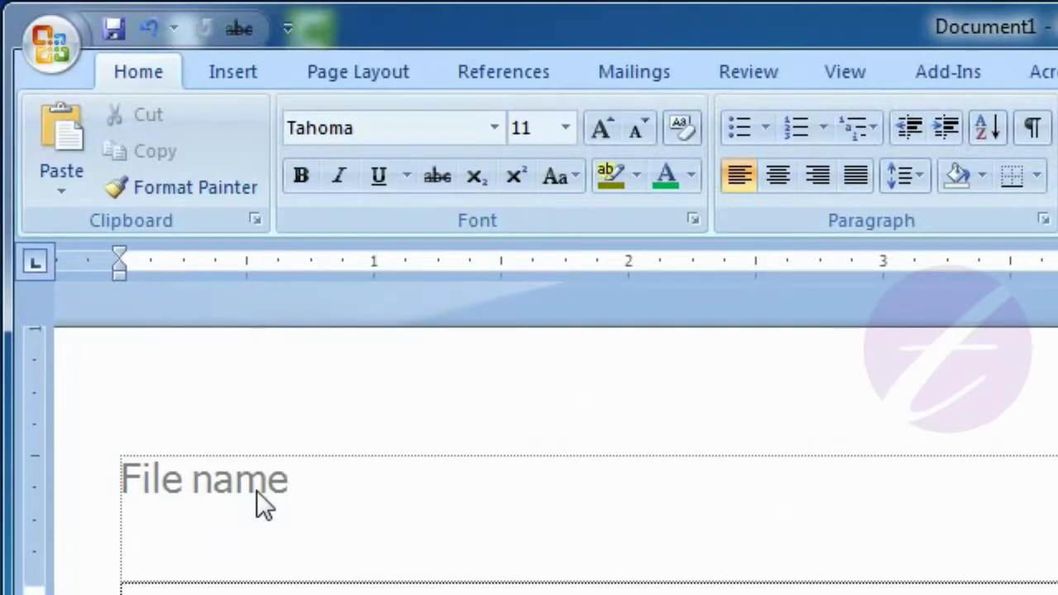
- Edit the header to add a colon so it reads 'File name :'
right_click(257, 490)
click(345, 512)
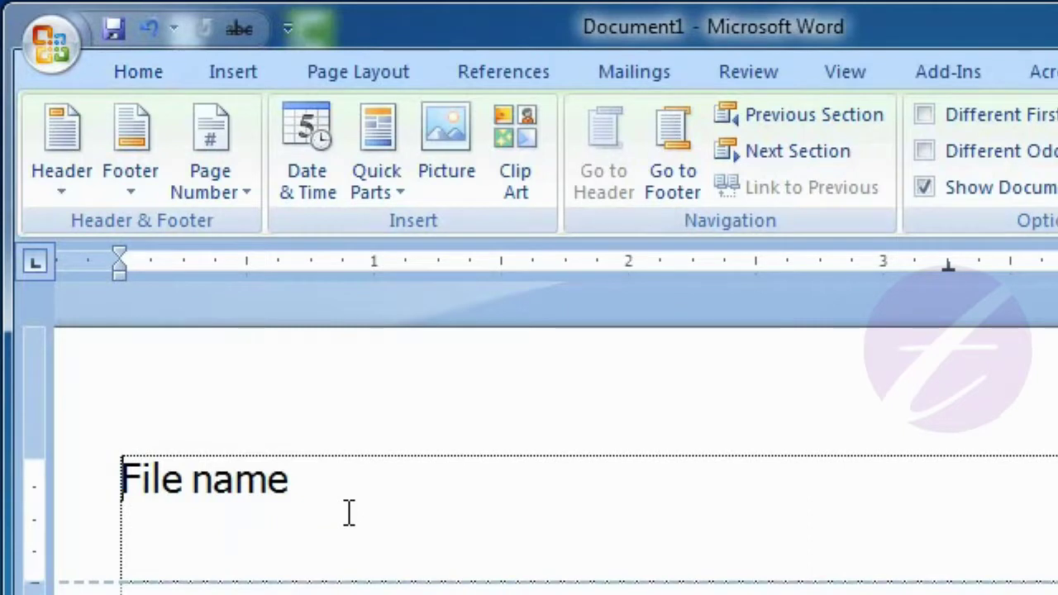
click(370, 473)
text(:)
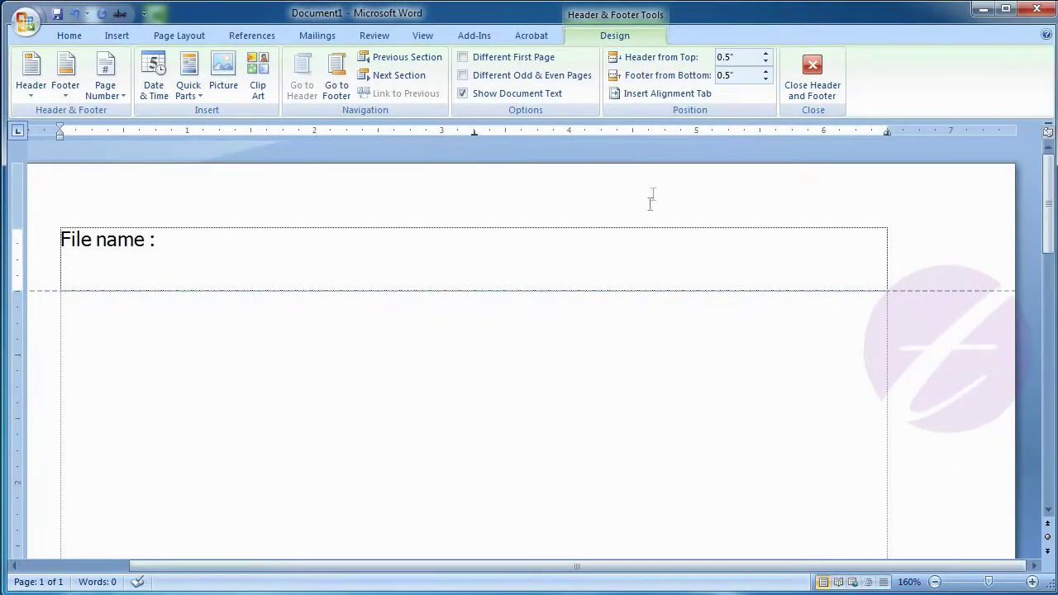
click(808, 84)
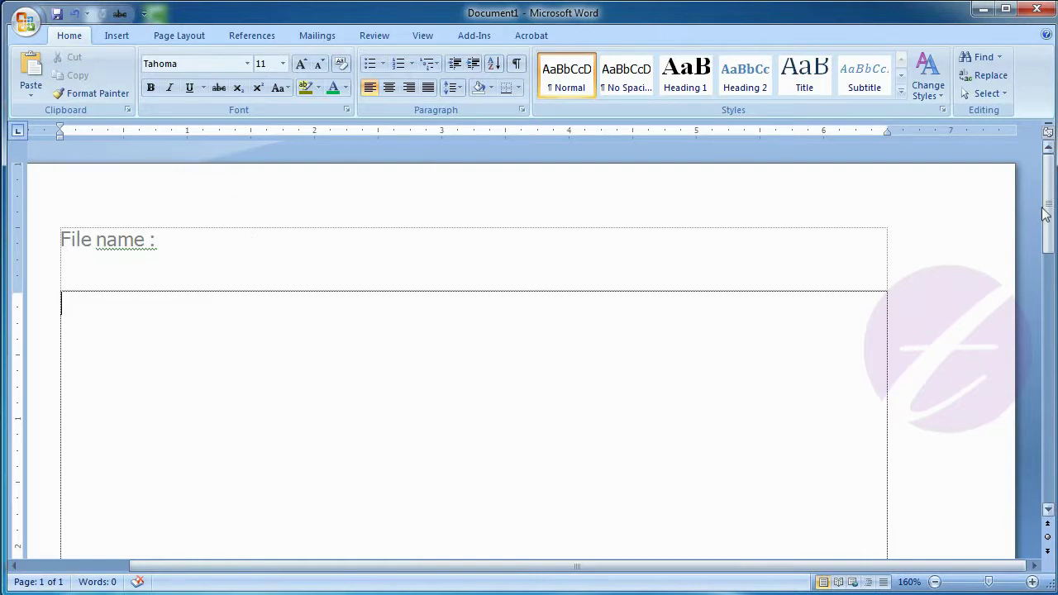
- Add a Blank footer at the page bottom and type 'ms word' into it
drag(1048, 211, 1049, 458)
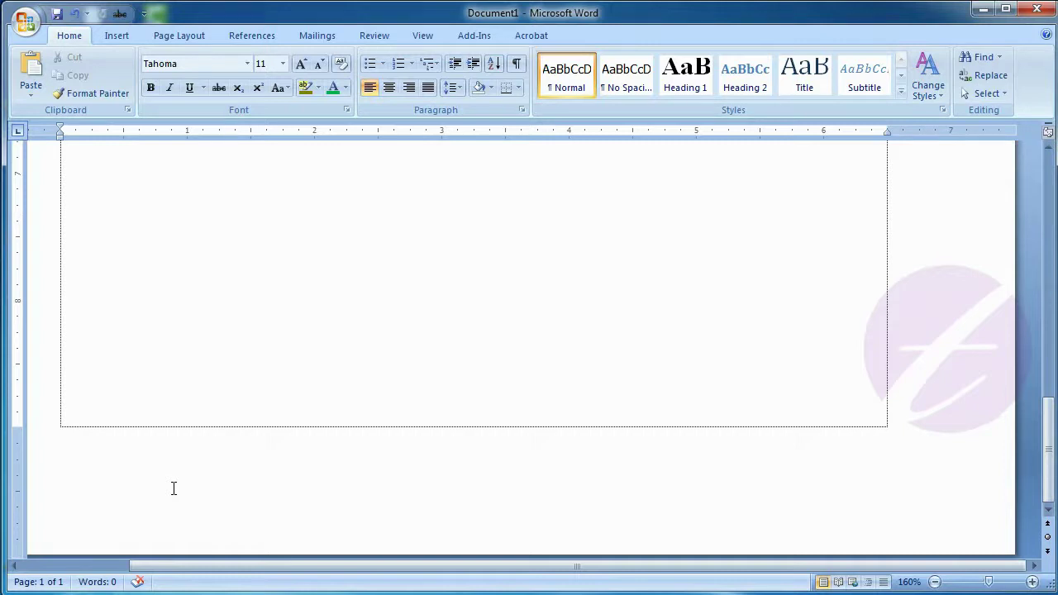
click(117, 36)
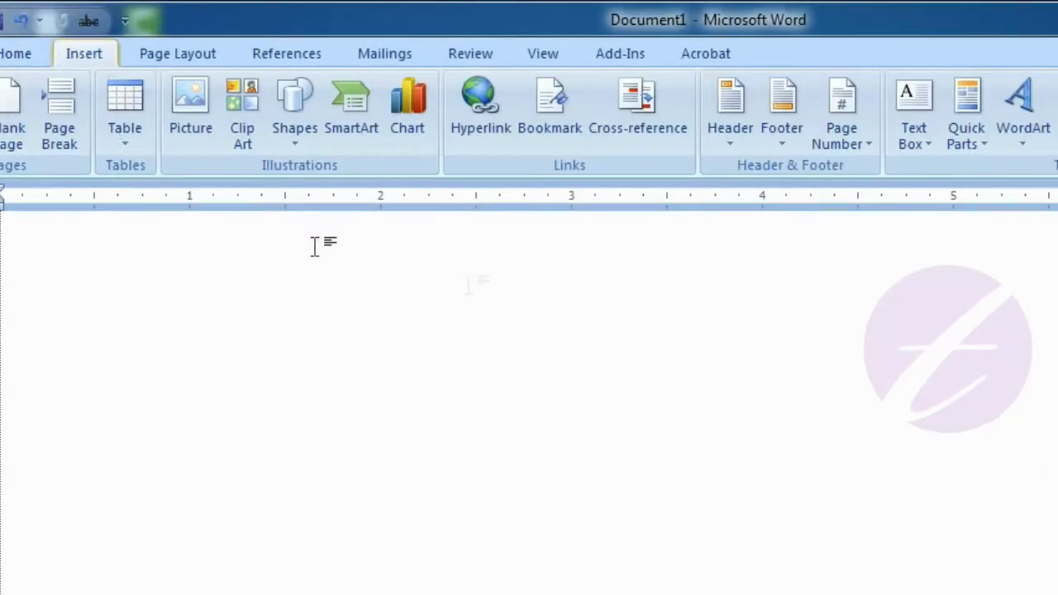
click(786, 144)
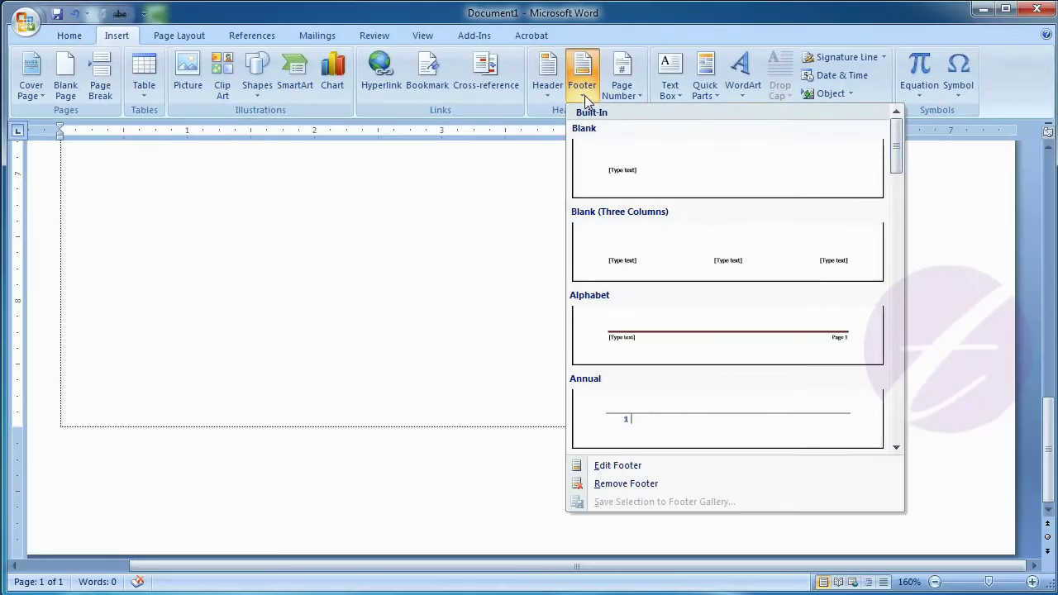
click(667, 186)
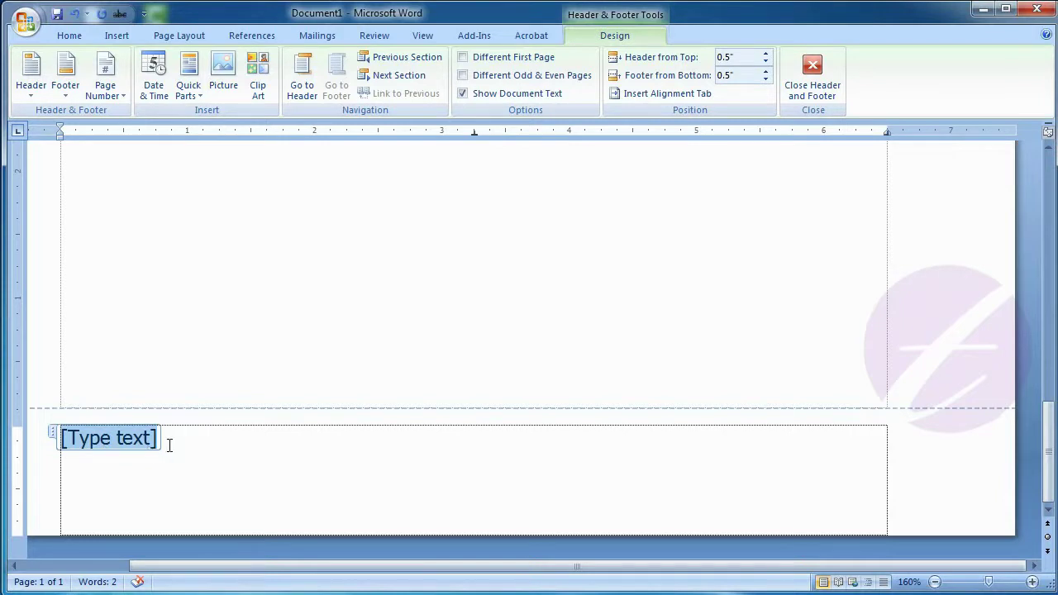
text(ms)
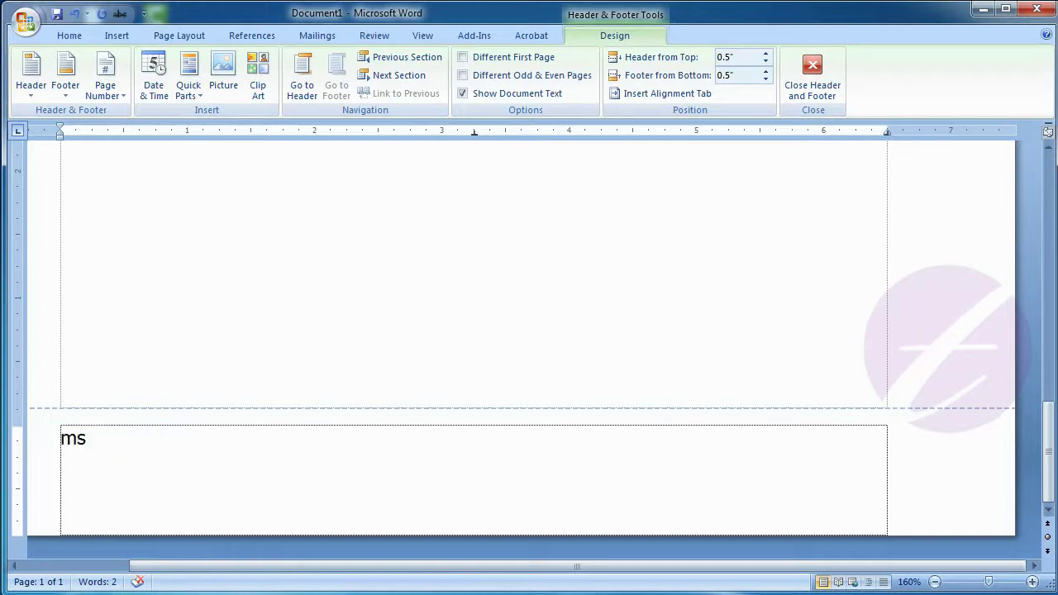
text( word)
- Reopen the footer and capitalise 'ms' so it reads 'MS word', then close editing
click(812, 82)
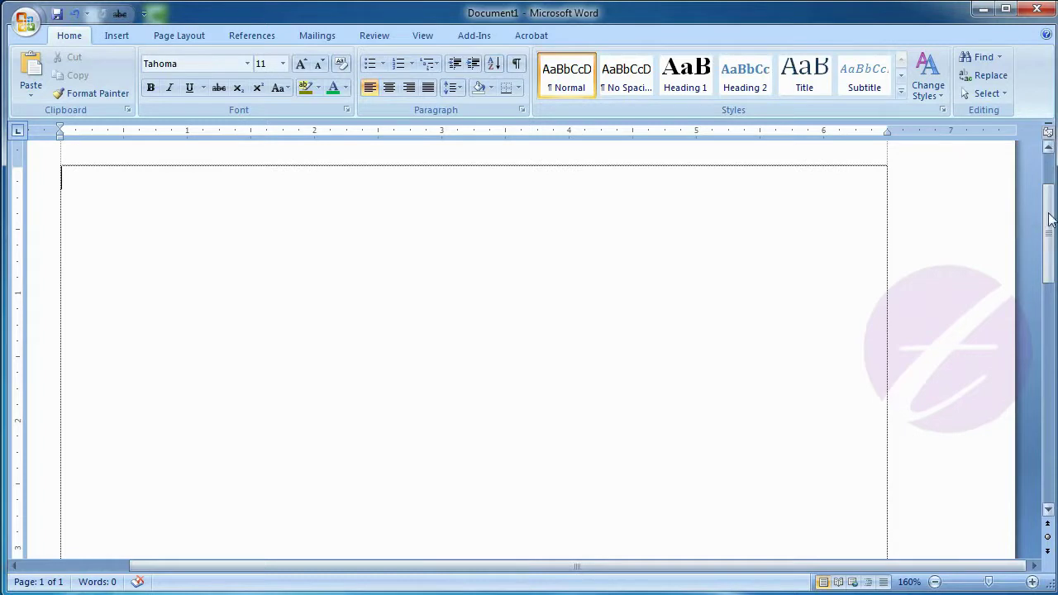
drag(1048, 215, 1050, 471)
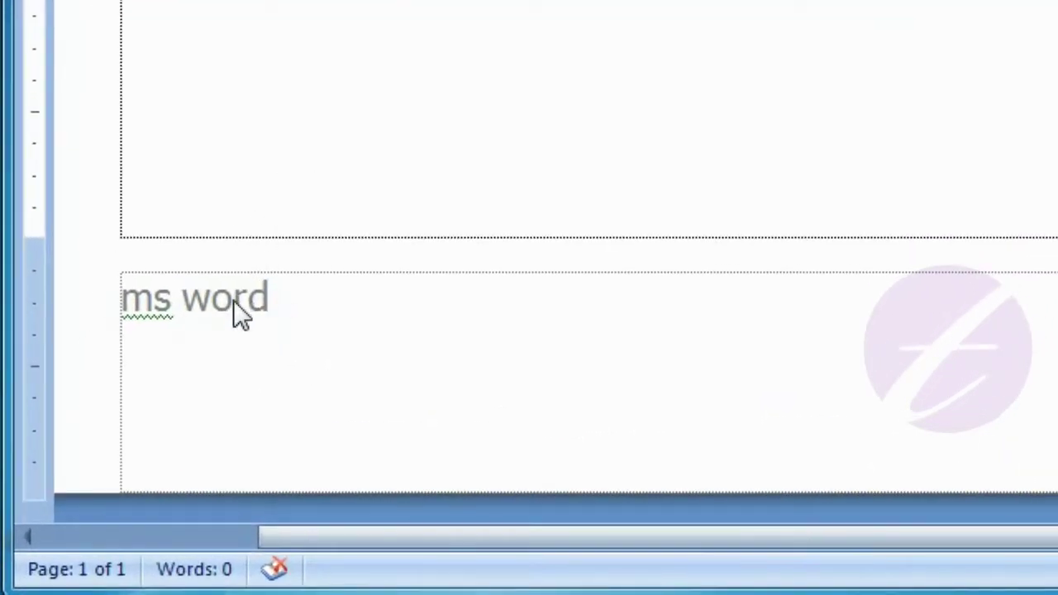
right_click(234, 303)
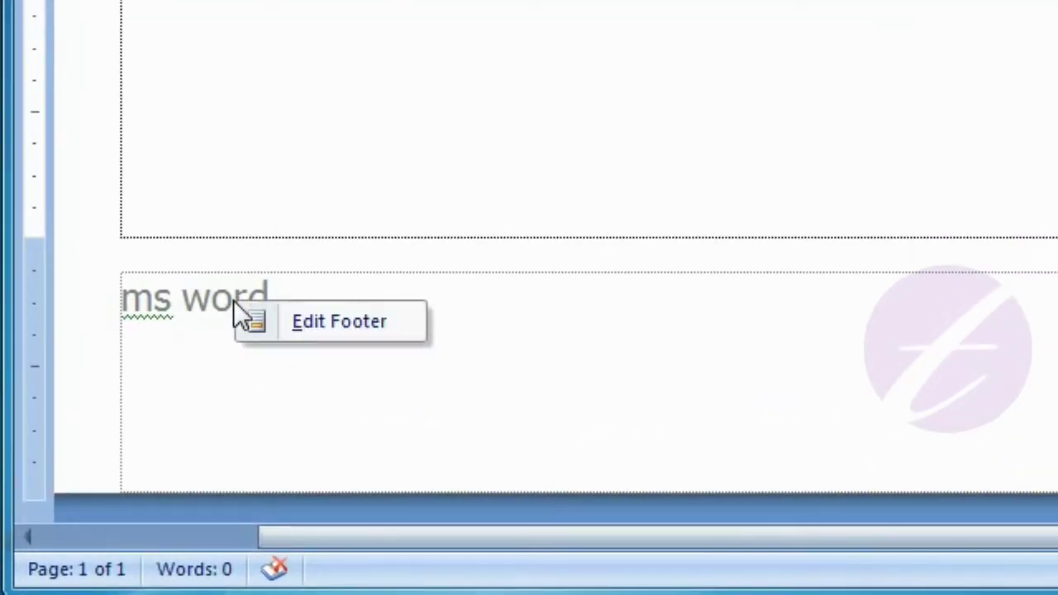
click(321, 320)
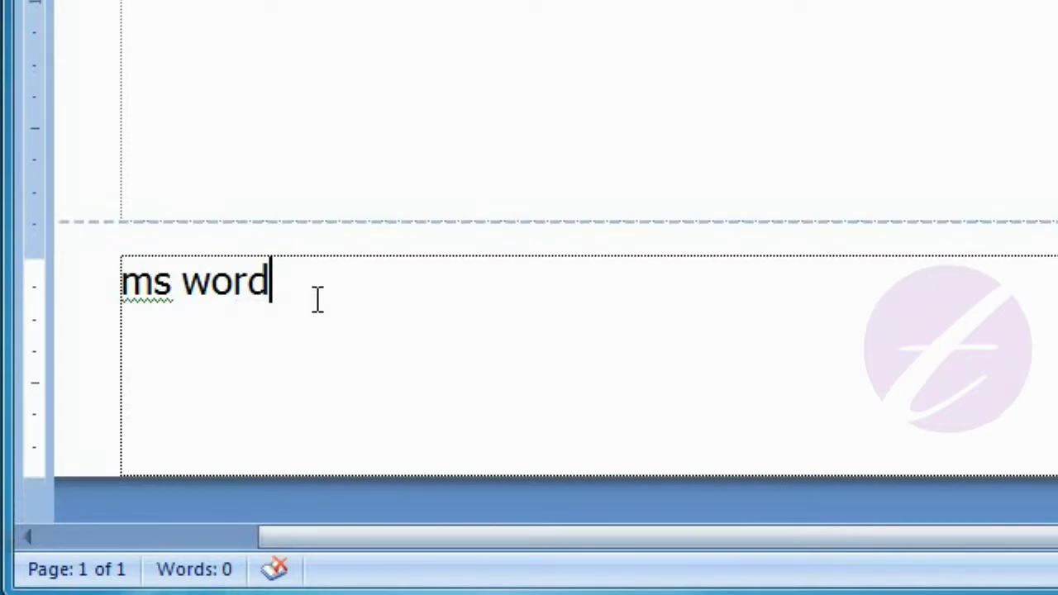
key(Left)
key(Left)
key(Left)
key(Left)
key(shift+Home)
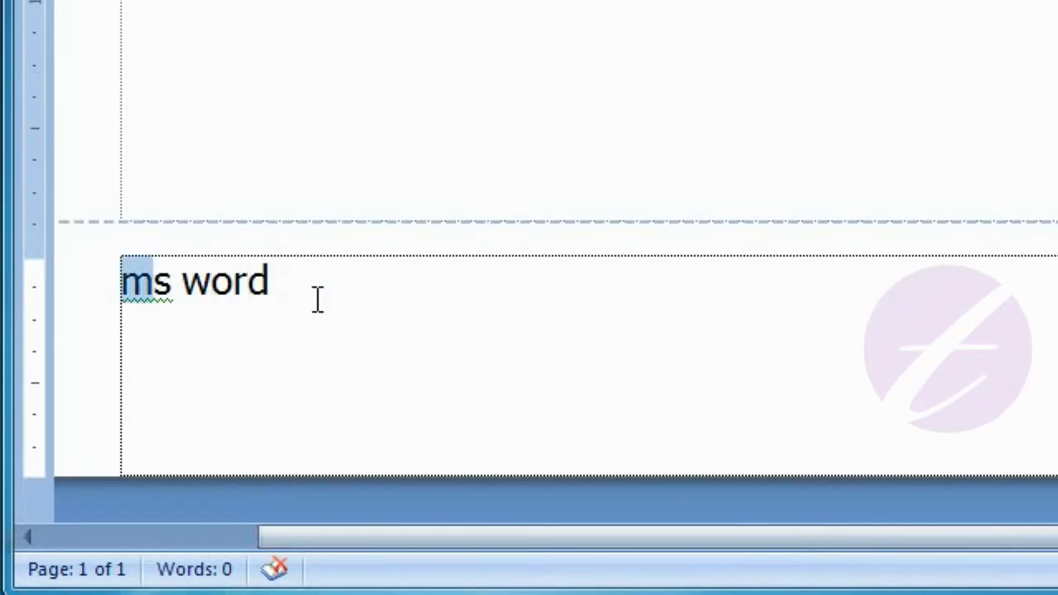
text(M)
key(shift+Right)
text(S)
key(End)
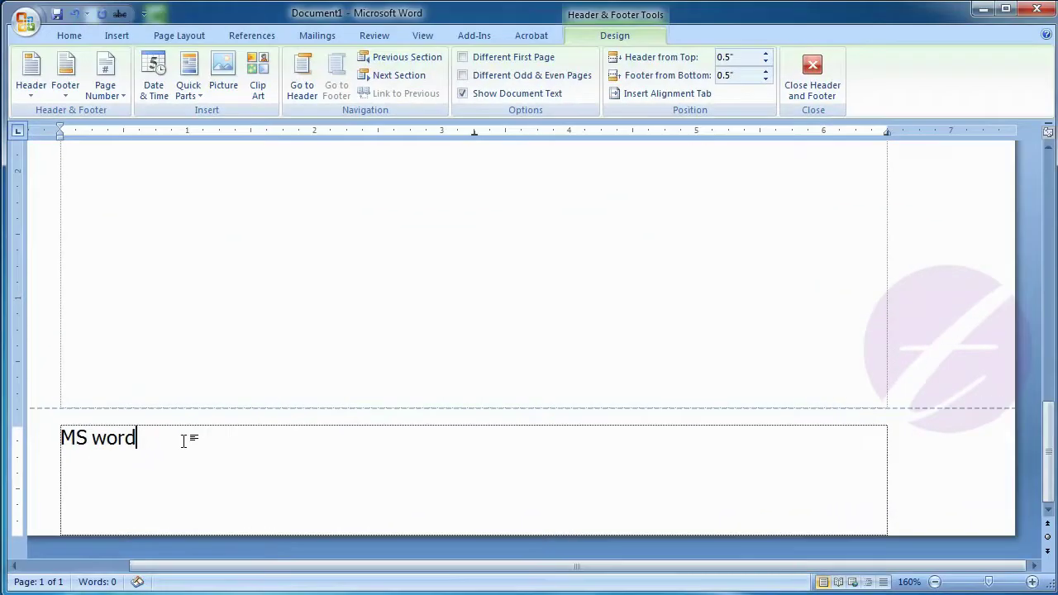
click(812, 74)
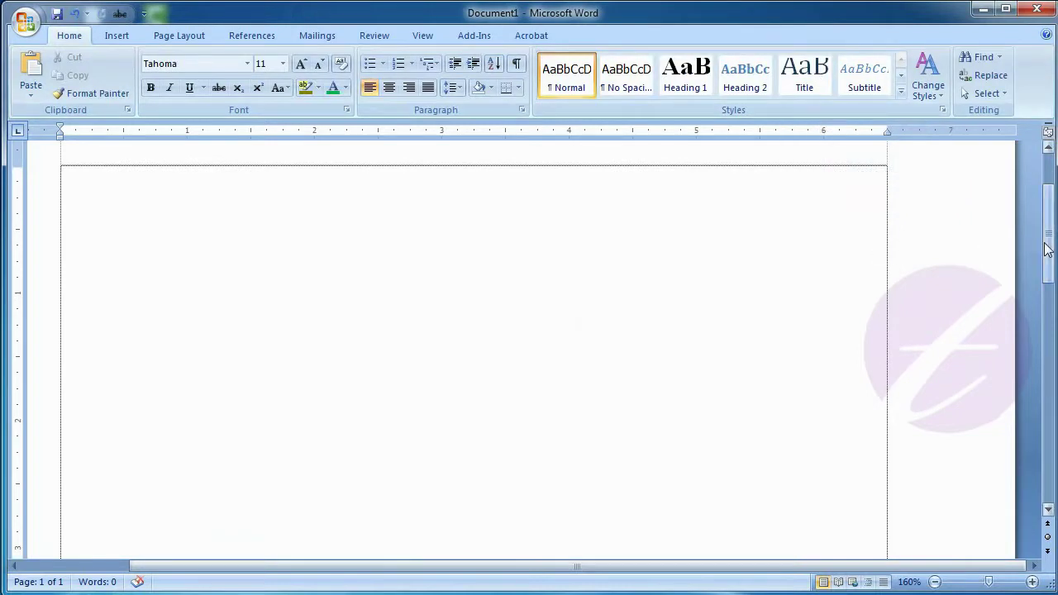
- Remove the 'File name :' header from the top of the page
drag(1047, 240, 1043, 208)
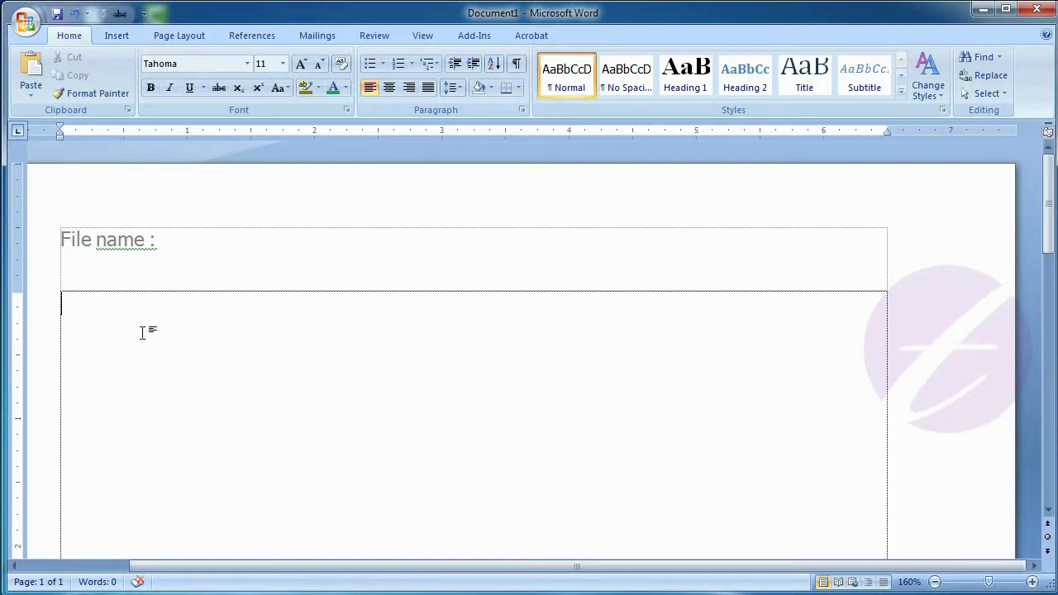
click(115, 35)
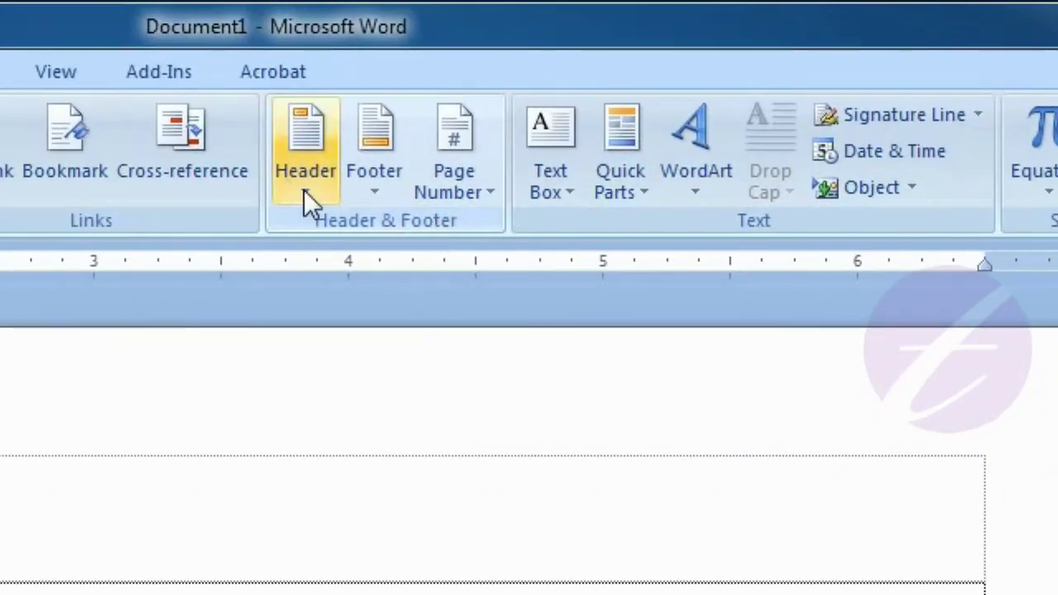
click(303, 190)
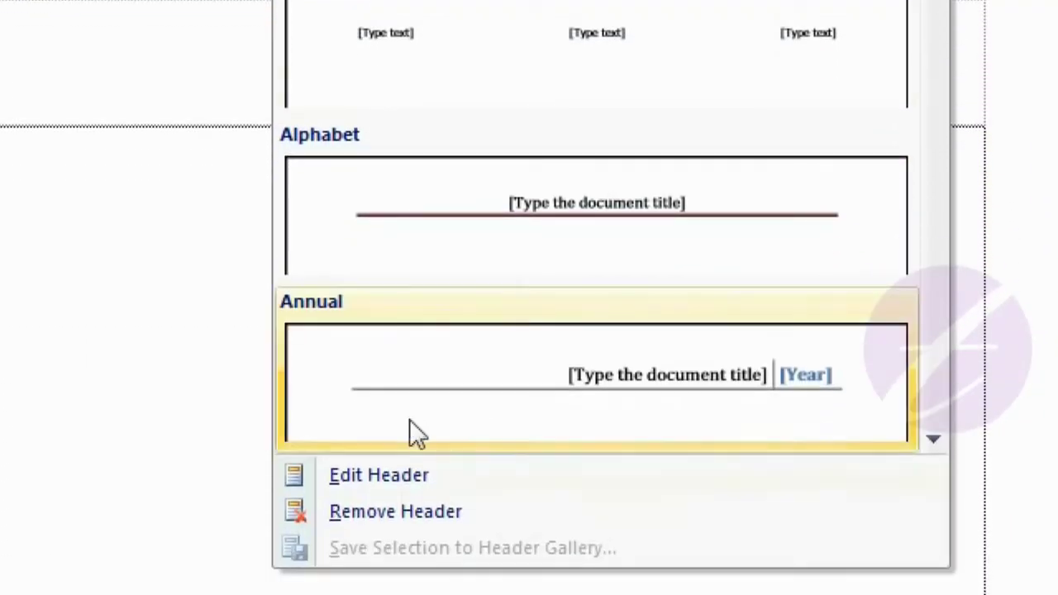
click(436, 516)
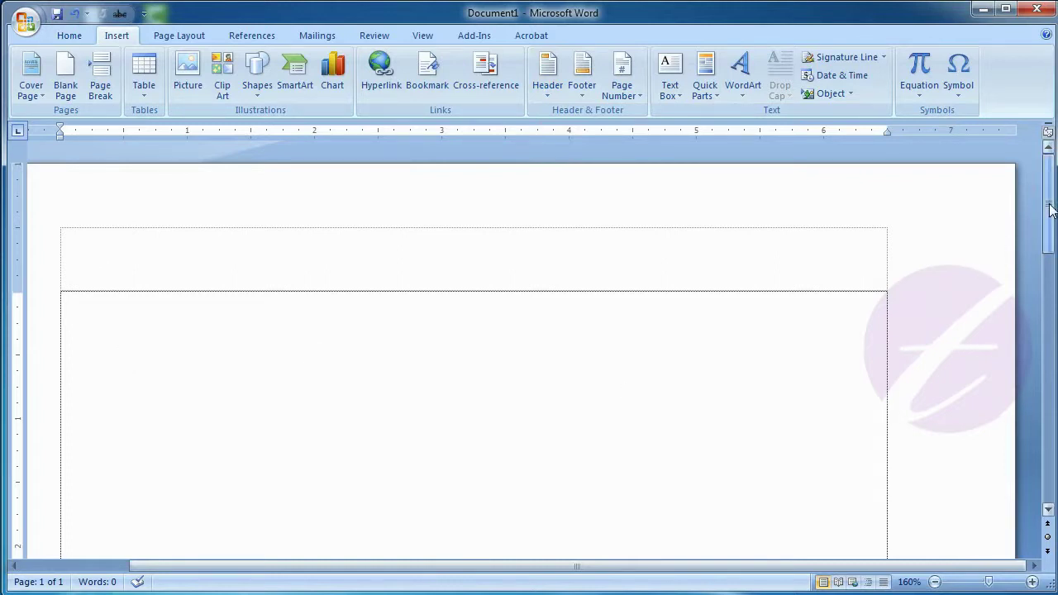
- Remove the 'MS word' footer, then return to the top of the page
drag(1049, 204, 1049, 452)
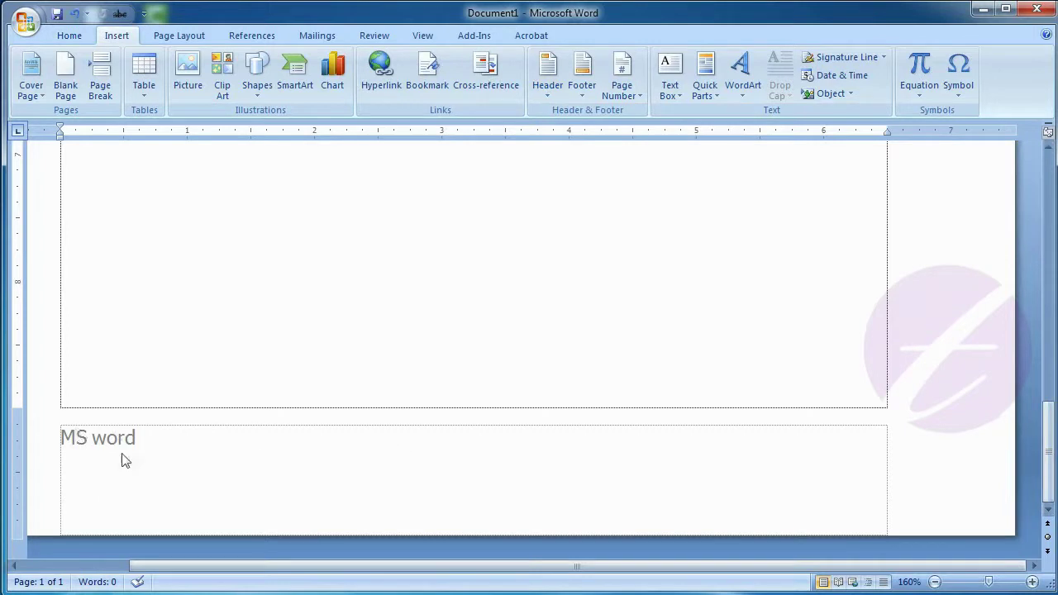
click(588, 94)
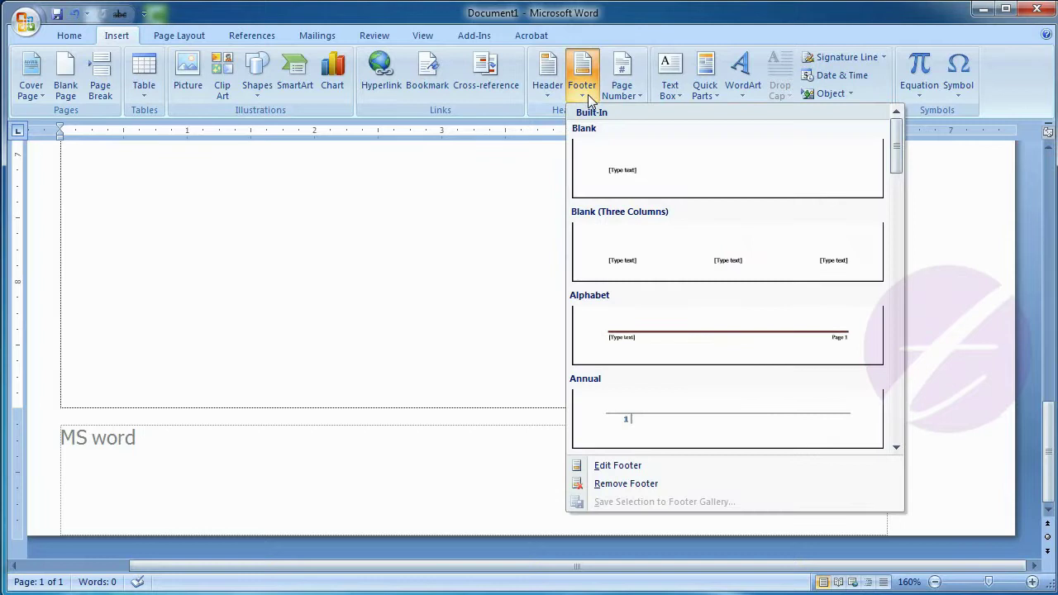
click(660, 484)
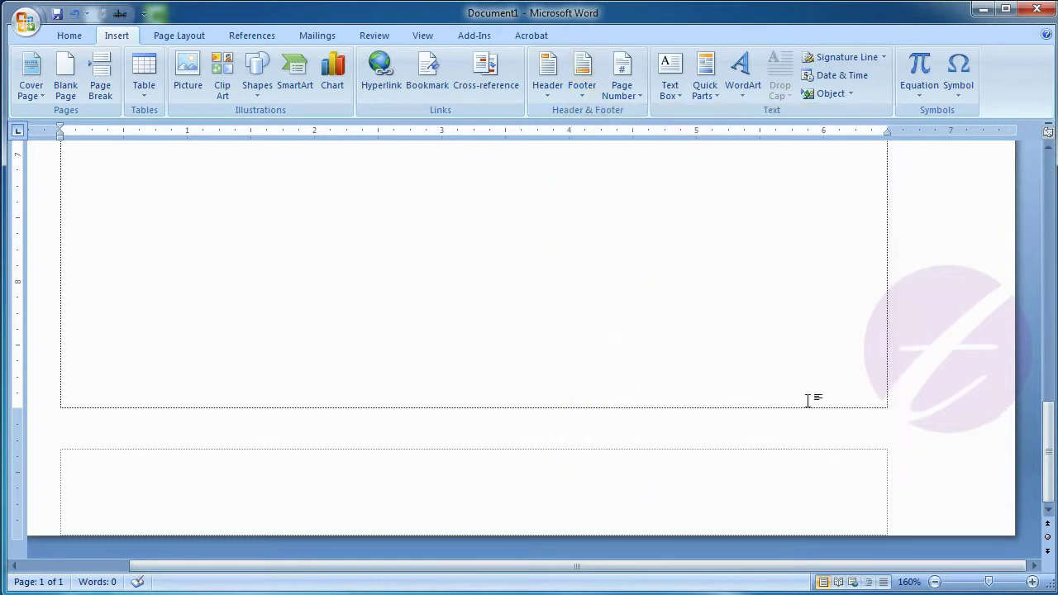
drag(1047, 418, 1023, 39)
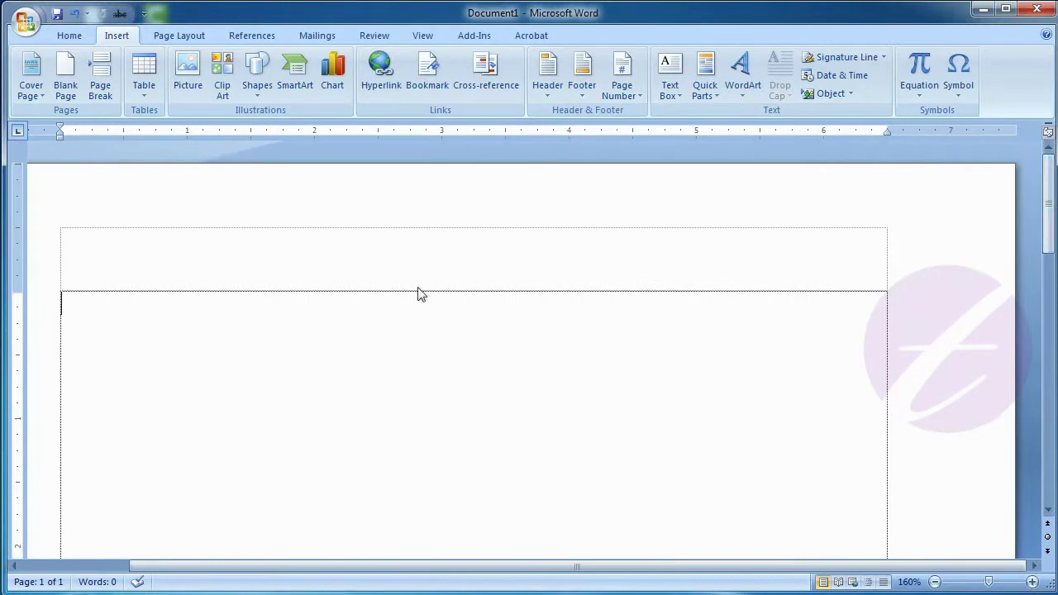